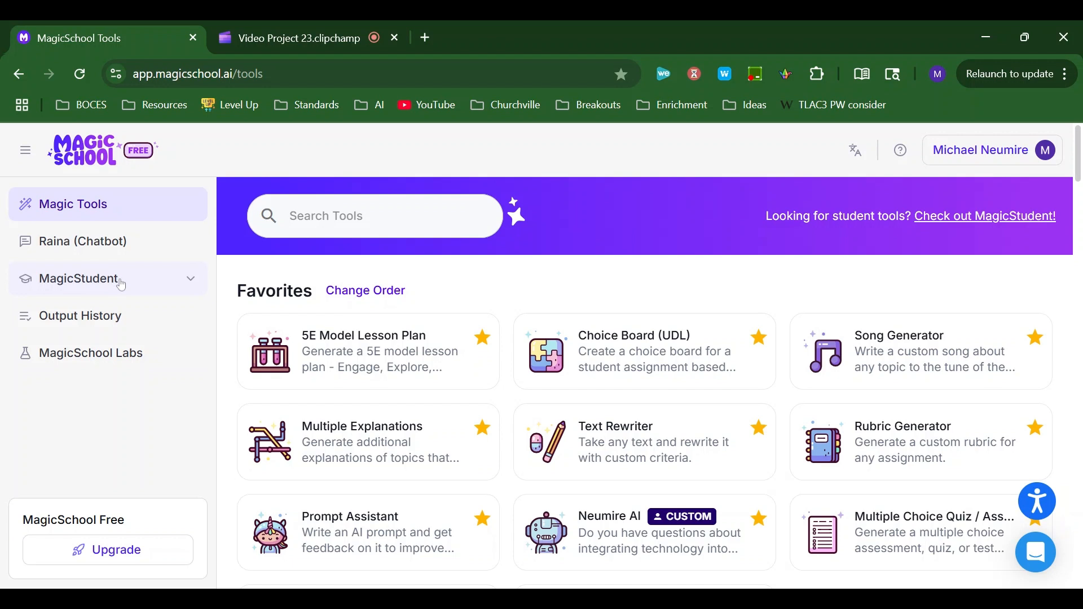
- Open the MagicStudent dashboard and review its recent student rooms, room templates and getting-started videos
click(191, 280)
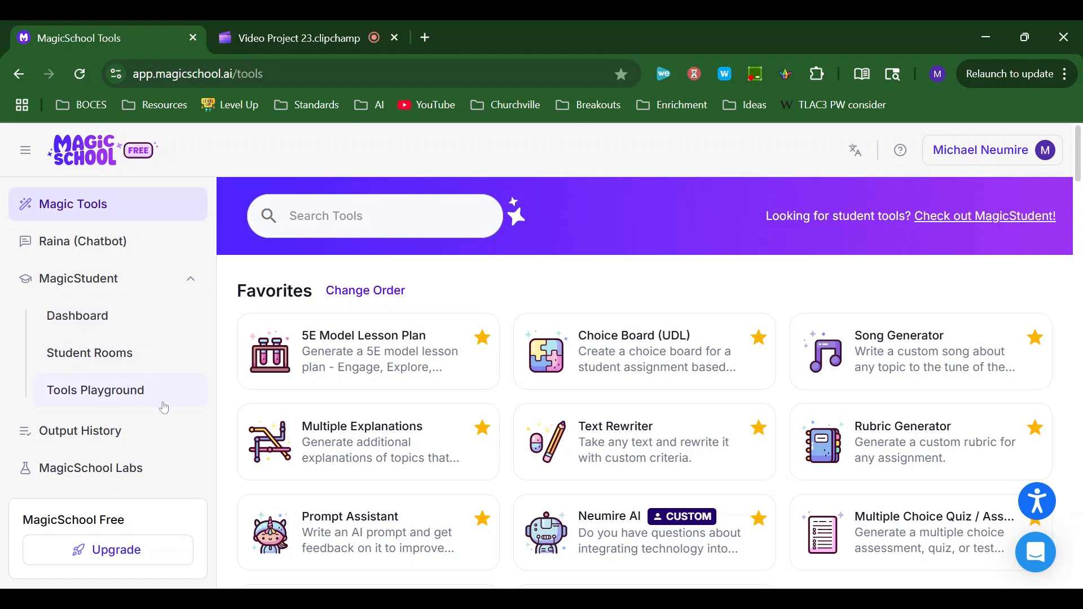
click(164, 317)
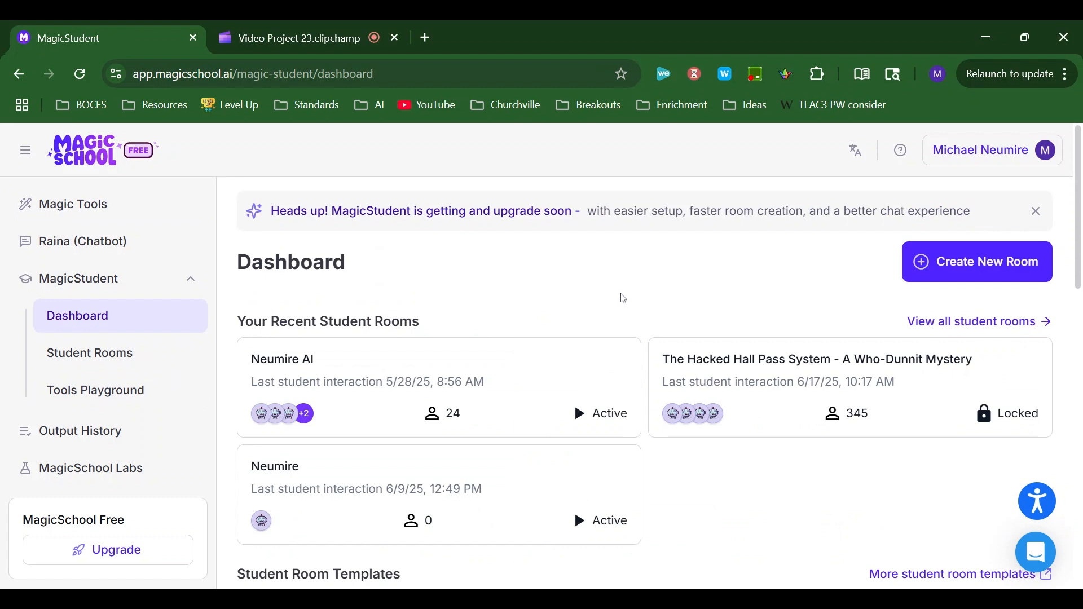
scroll(619, 357, down, 2)
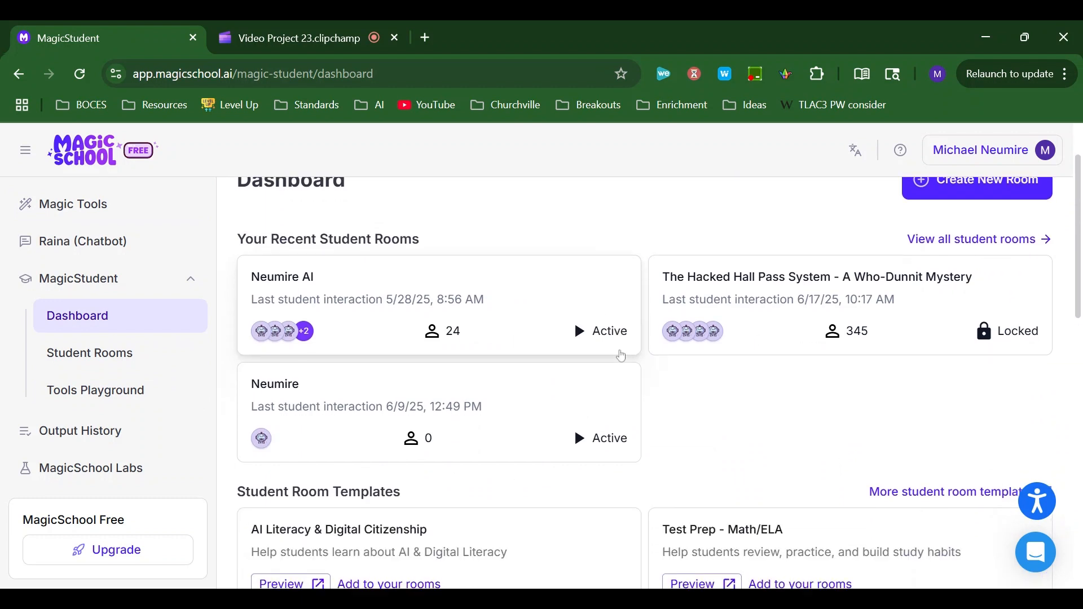
scroll(653, 385, down, 1)
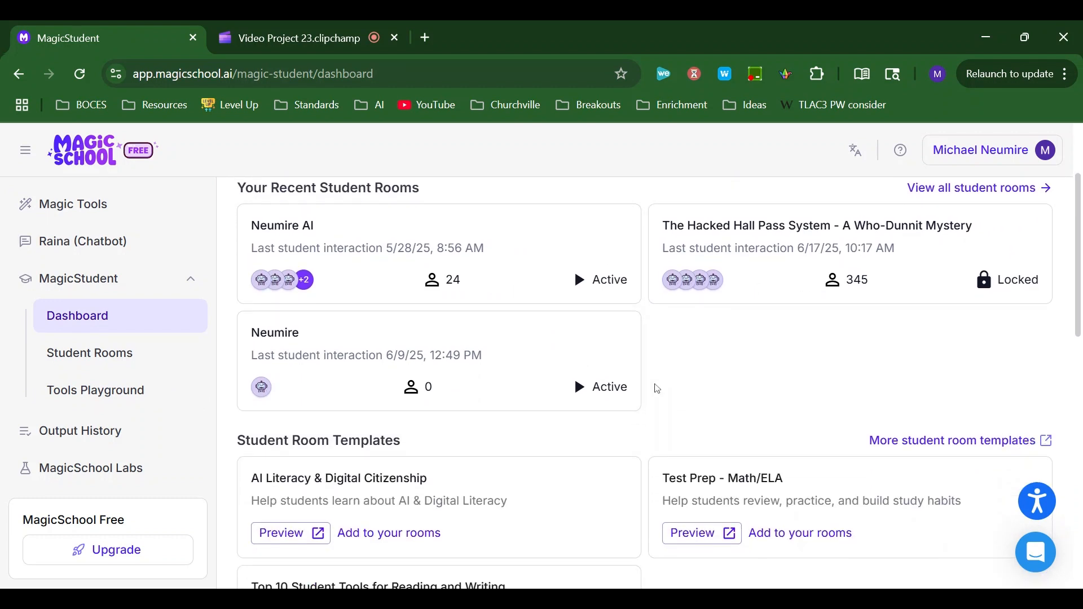
scroll(655, 386, down, 2)
scroll(574, 444, down, 2)
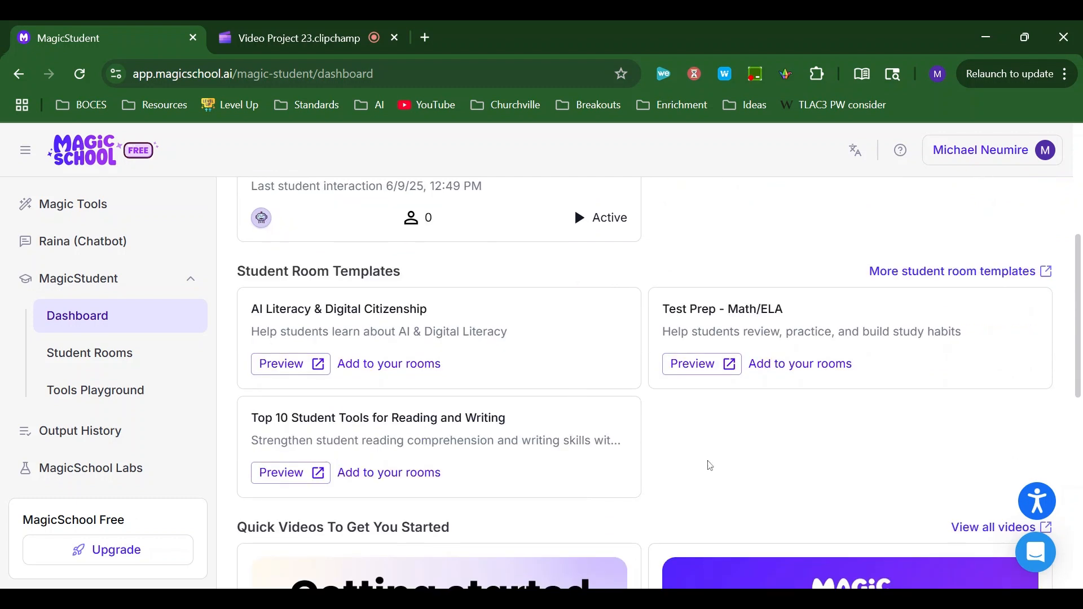
scroll(386, 293, down, 7)
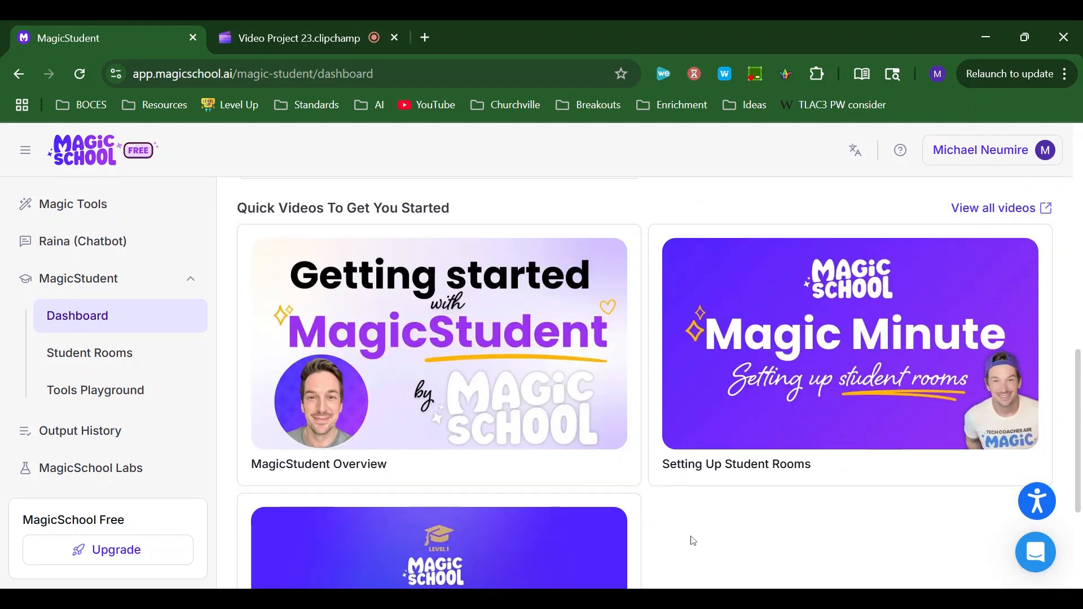
scroll(660, 475, down, 3)
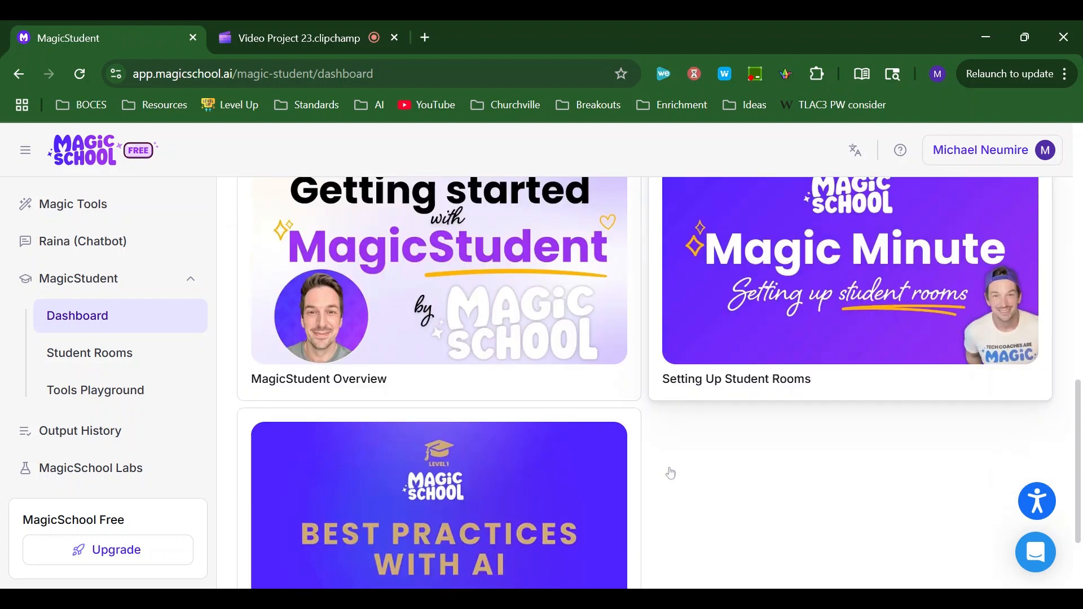
scroll(671, 473, up, 8)
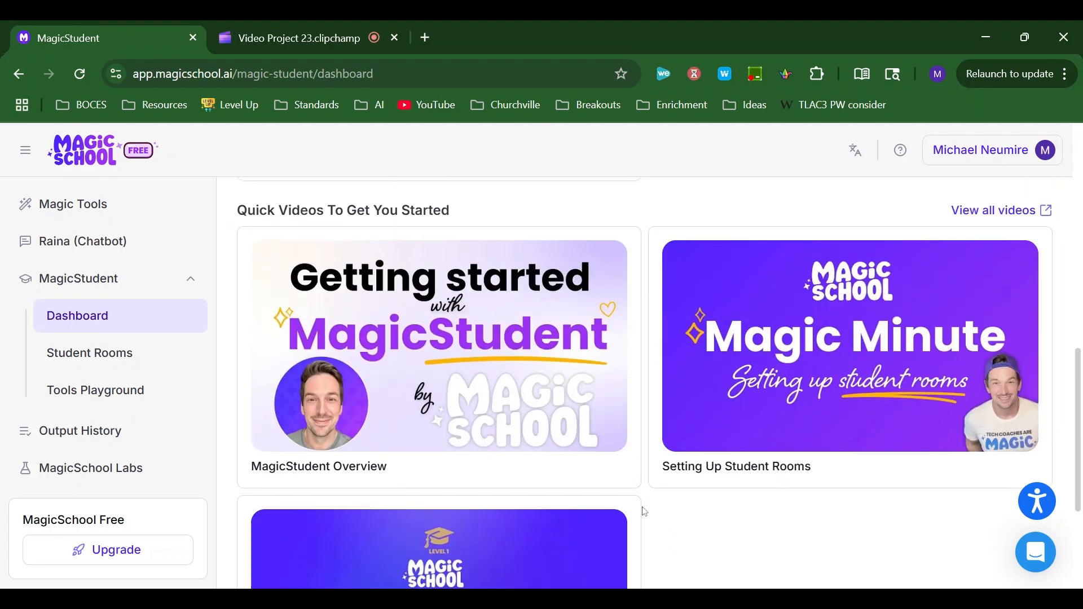
scroll(645, 512, up, 3)
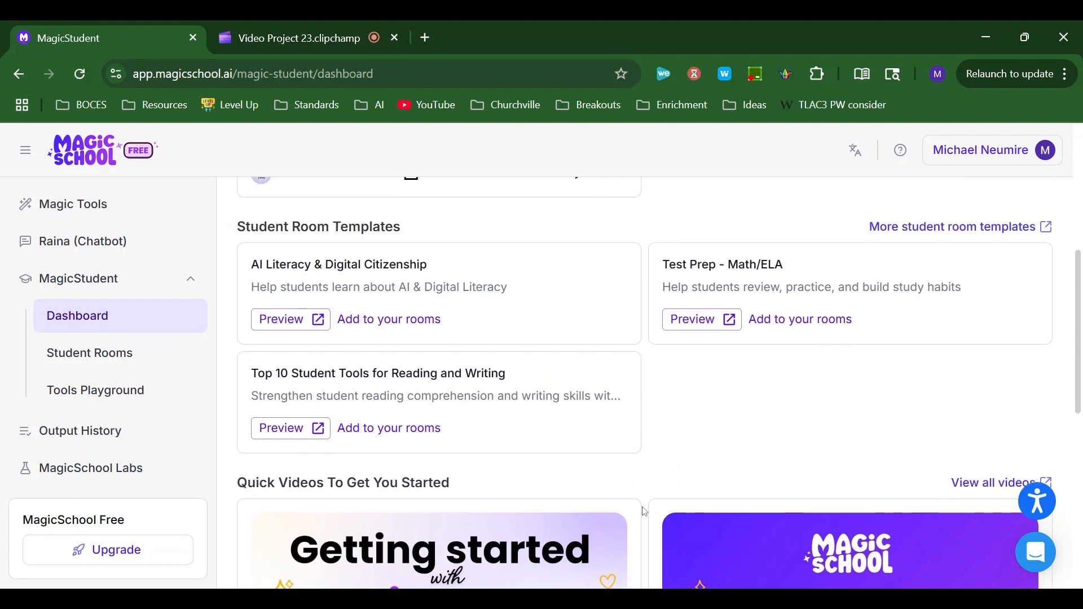
- Open the Student Rooms list and examine the active rooms' tools, statuses, student numbers and flagged alerts
click(112, 363)
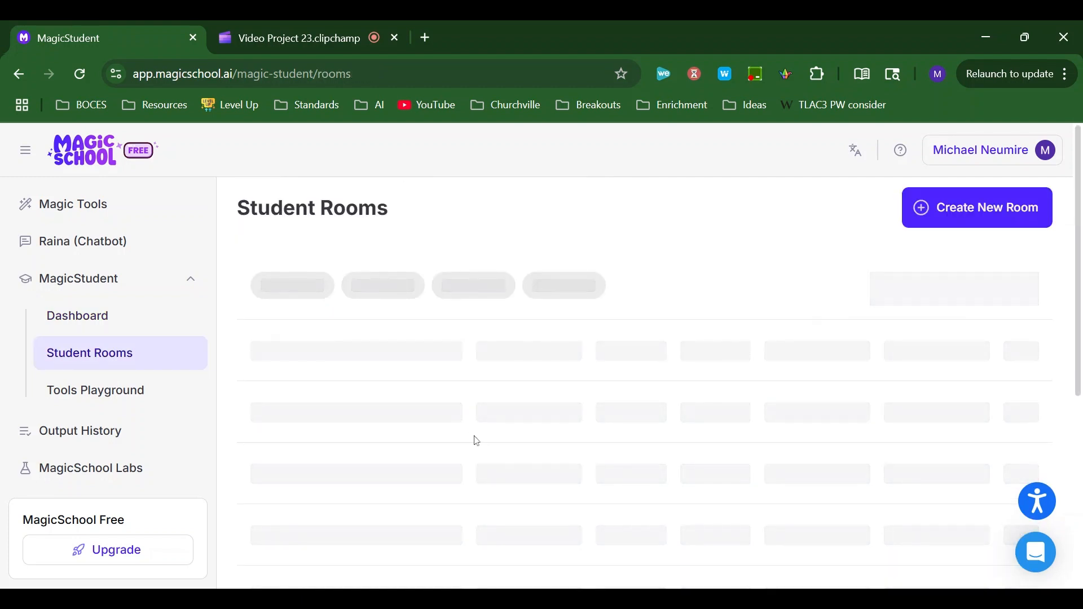
scroll(296, 258, down, 1)
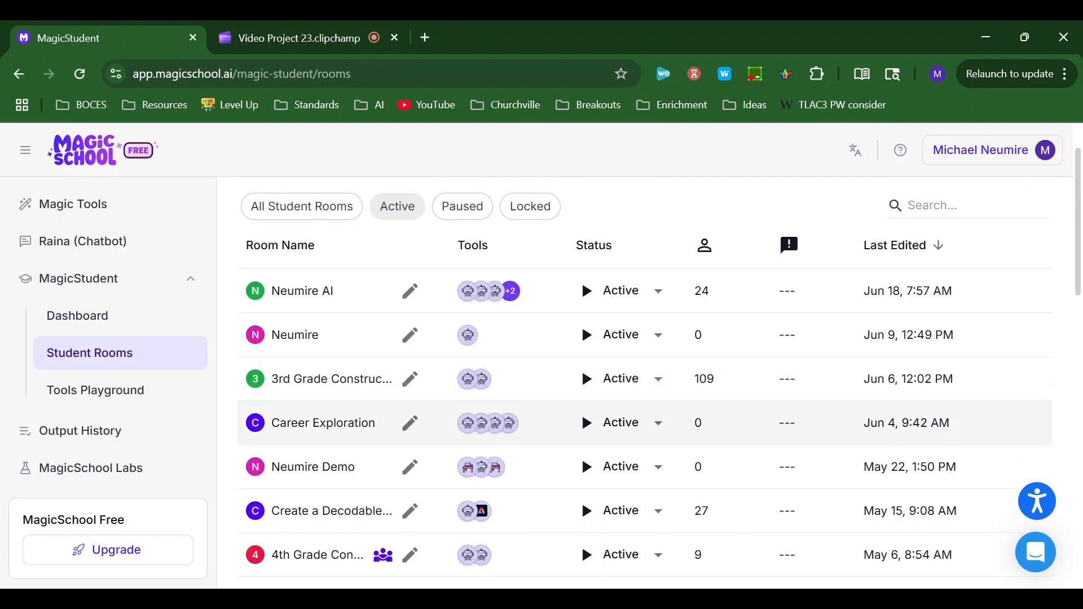
mouse_move(472, 299)
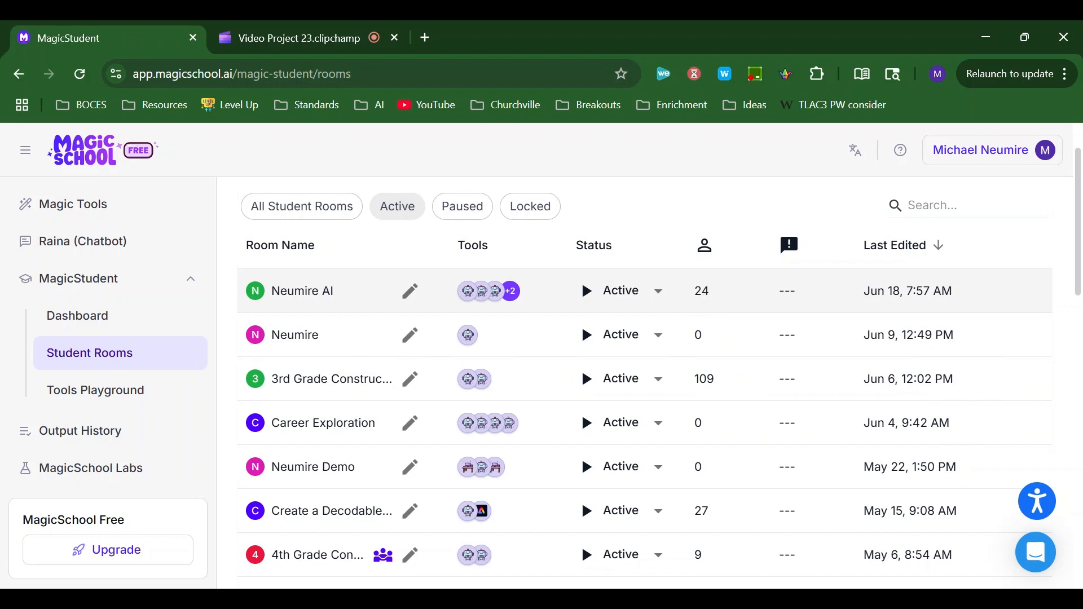
scroll(795, 293, down, 3)
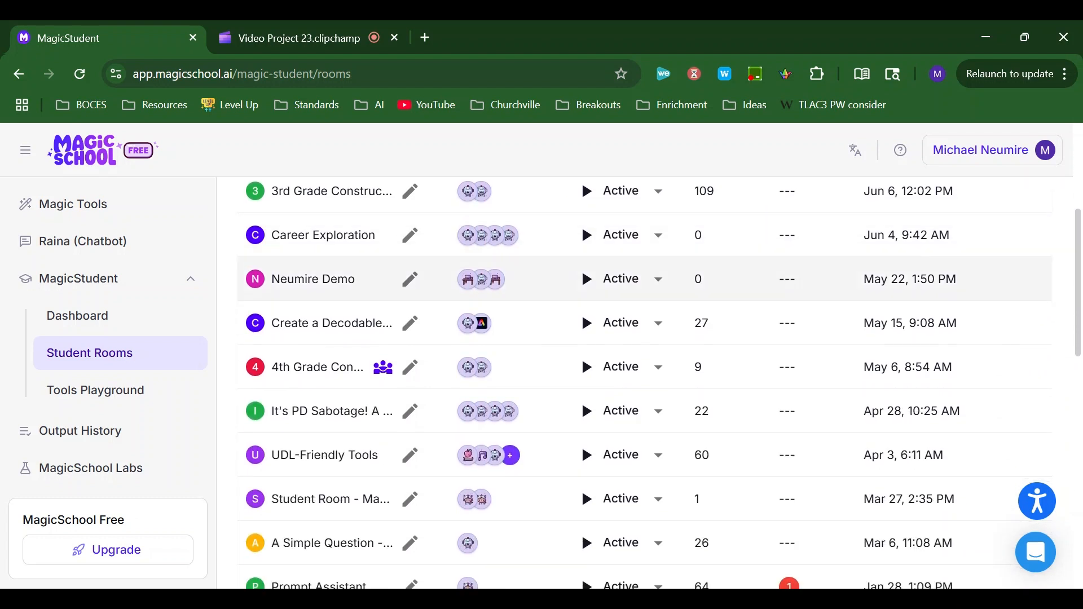
scroll(795, 282, down, 2)
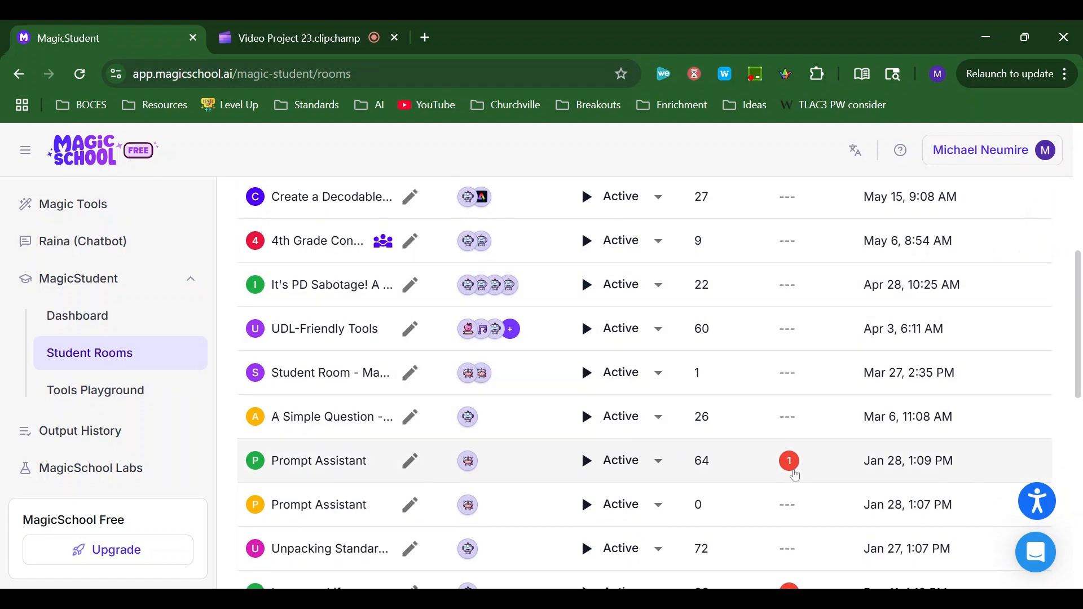
scroll(773, 395, up, 6)
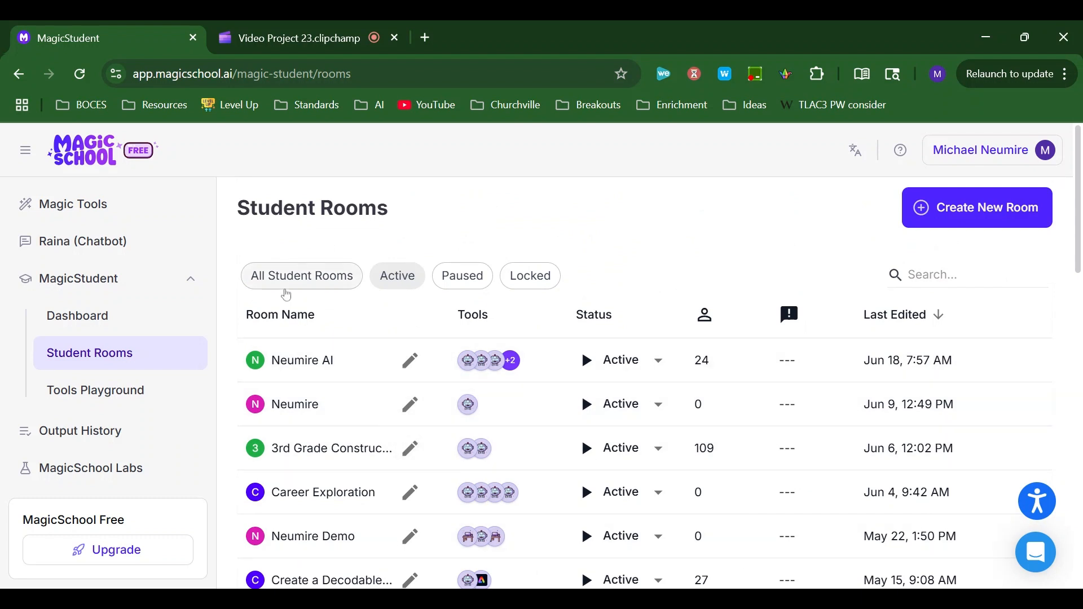
- Open the Tools Playground and browse the student tools available across all categories
click(119, 406)
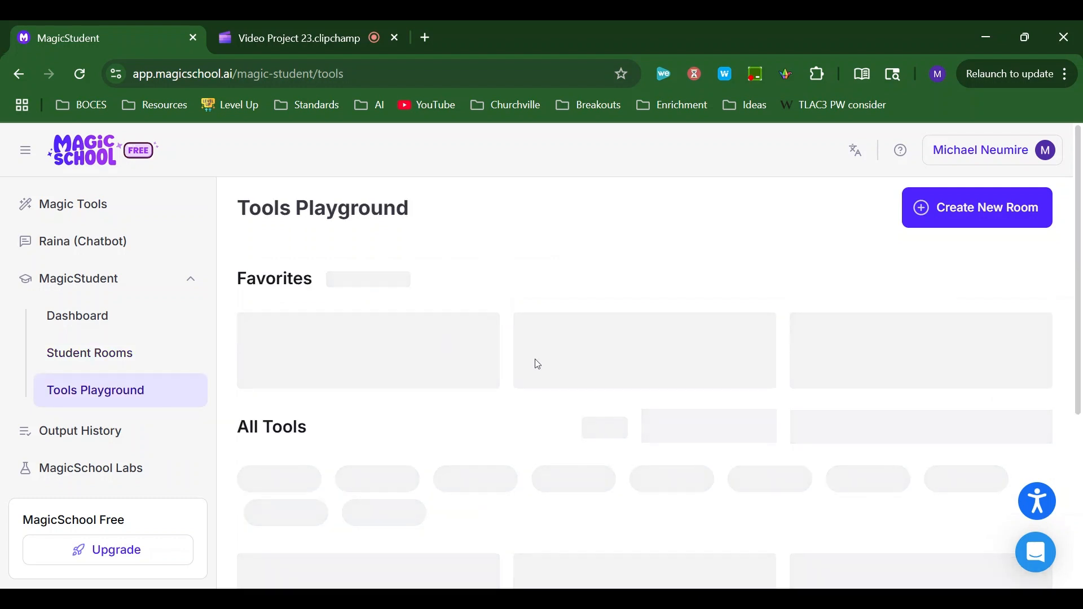
scroll(541, 368, down, 1)
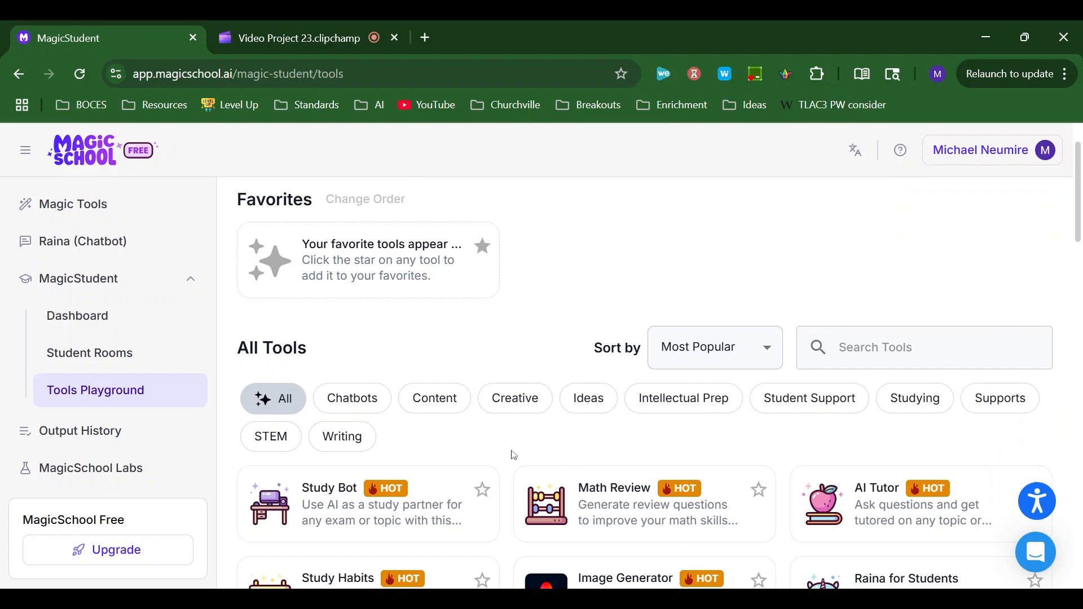
scroll(644, 384, down, 1)
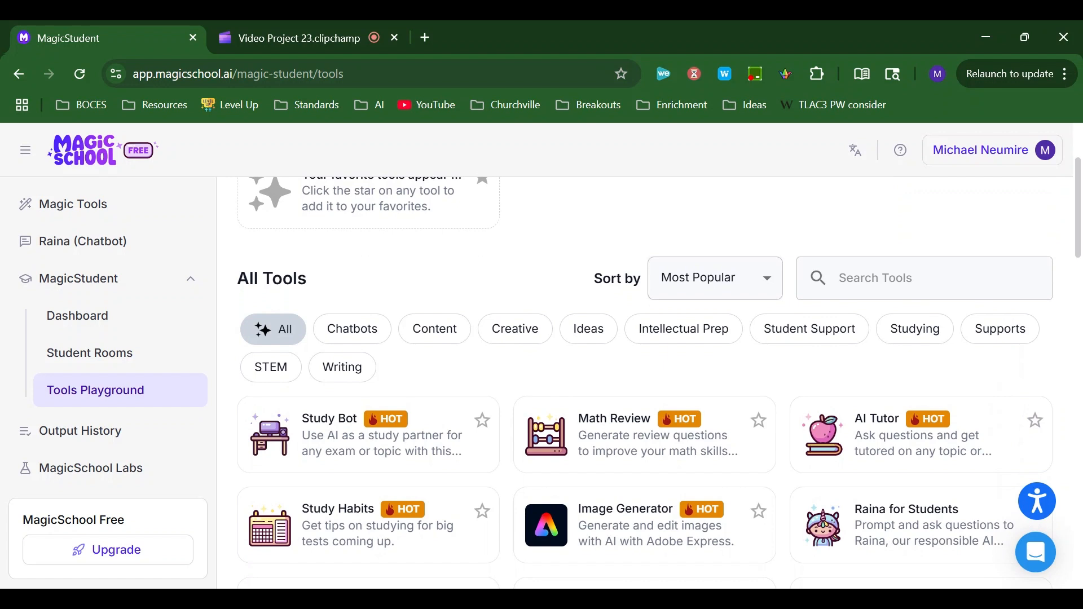
scroll(509, 495, down, 1)
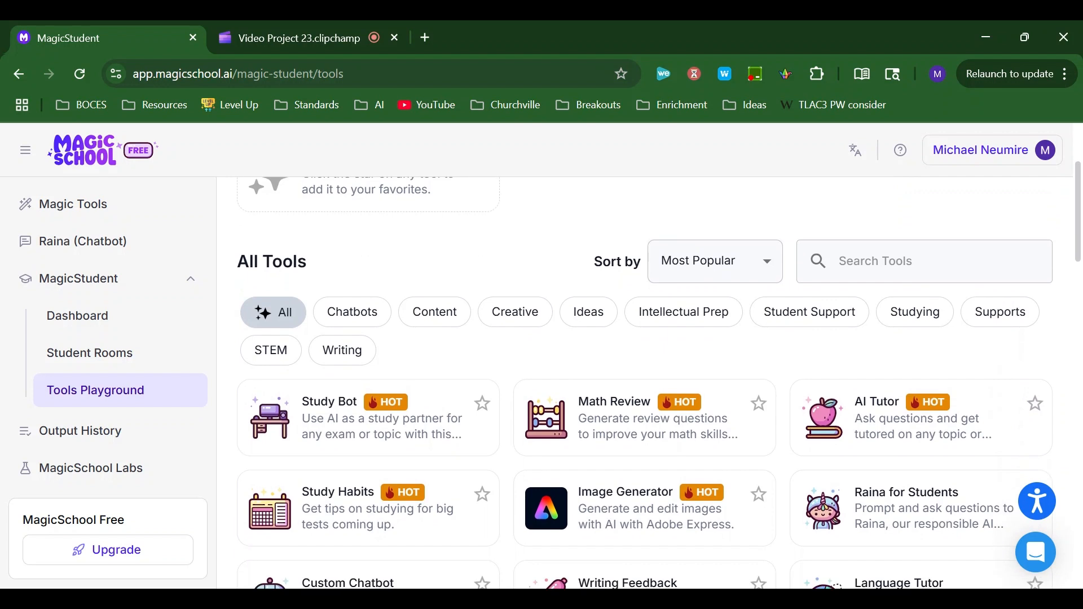
scroll(509, 494, down, 8)
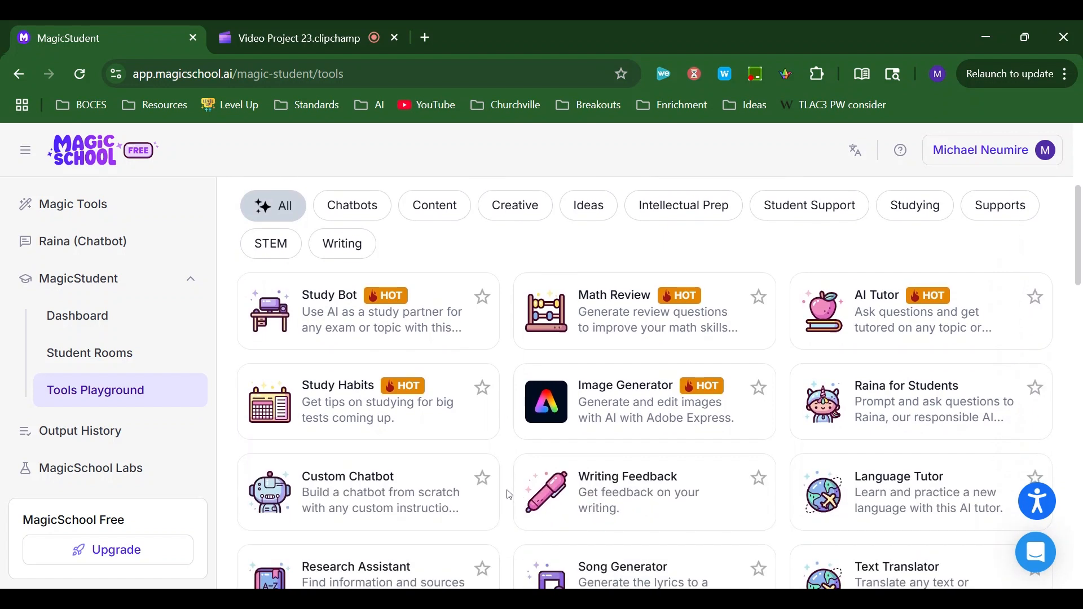
scroll(510, 495, down, 17)
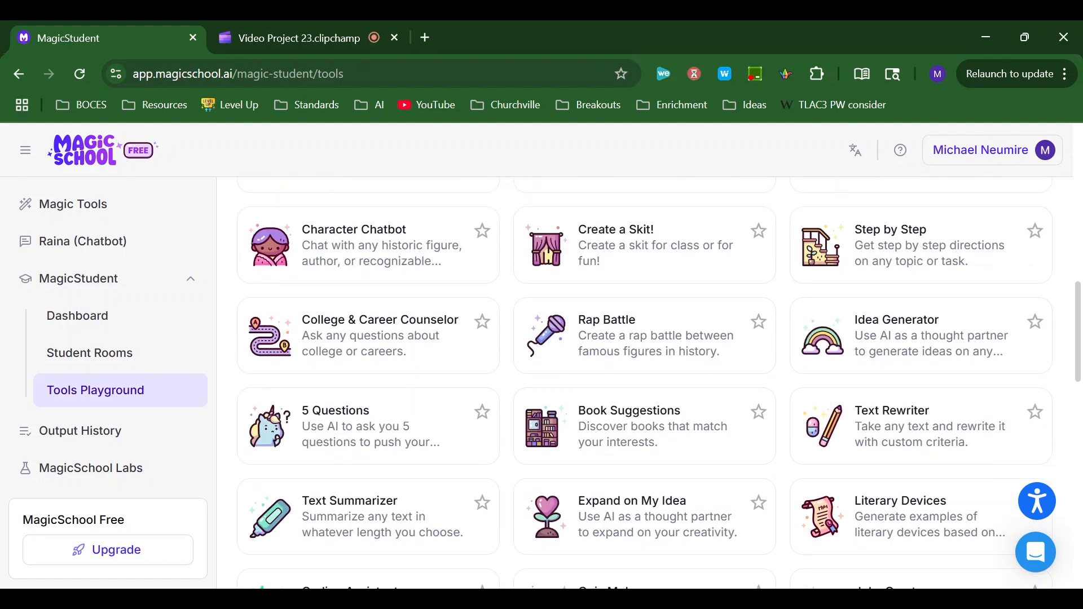
scroll(510, 495, up, 20)
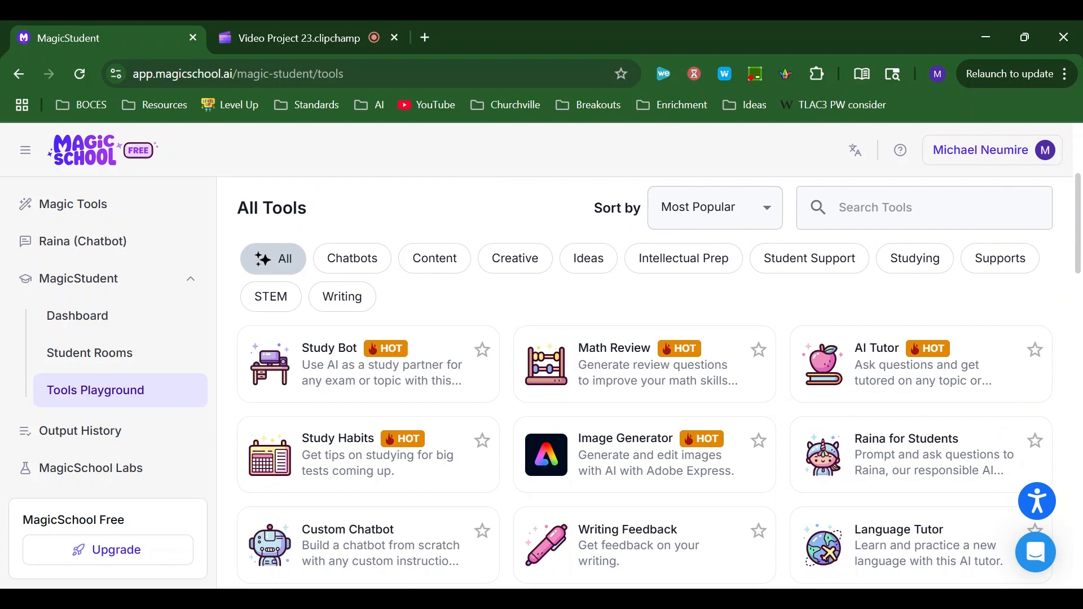
scroll(506, 510, down, 1)
scroll(506, 511, up, 5)
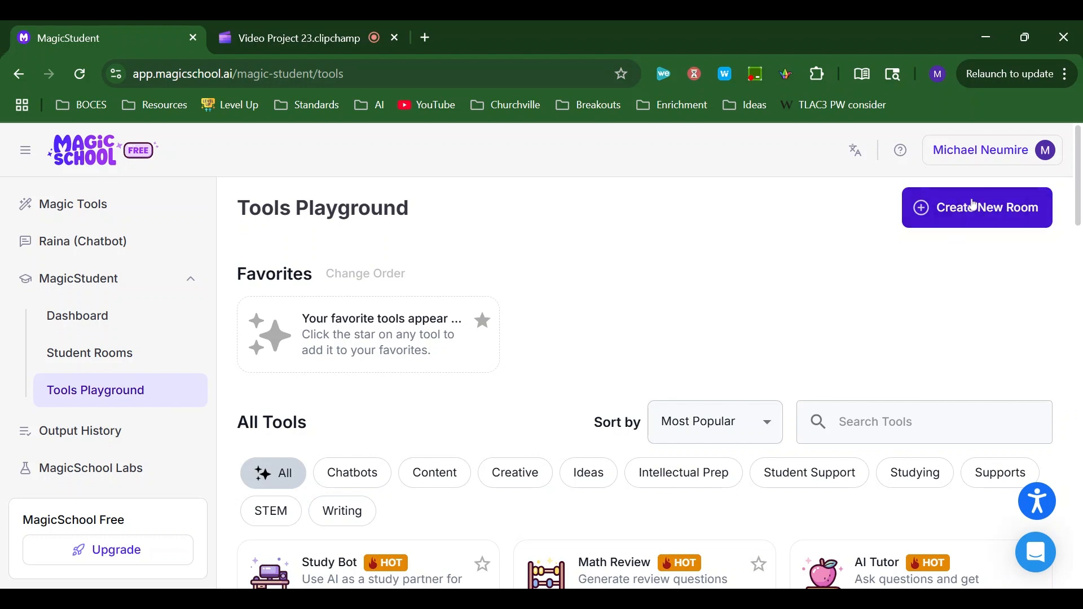
- Start a new student room, keeping the default name, Professional Staff grade level and 250 maximum students, and proceed to tool selection
click(974, 205)
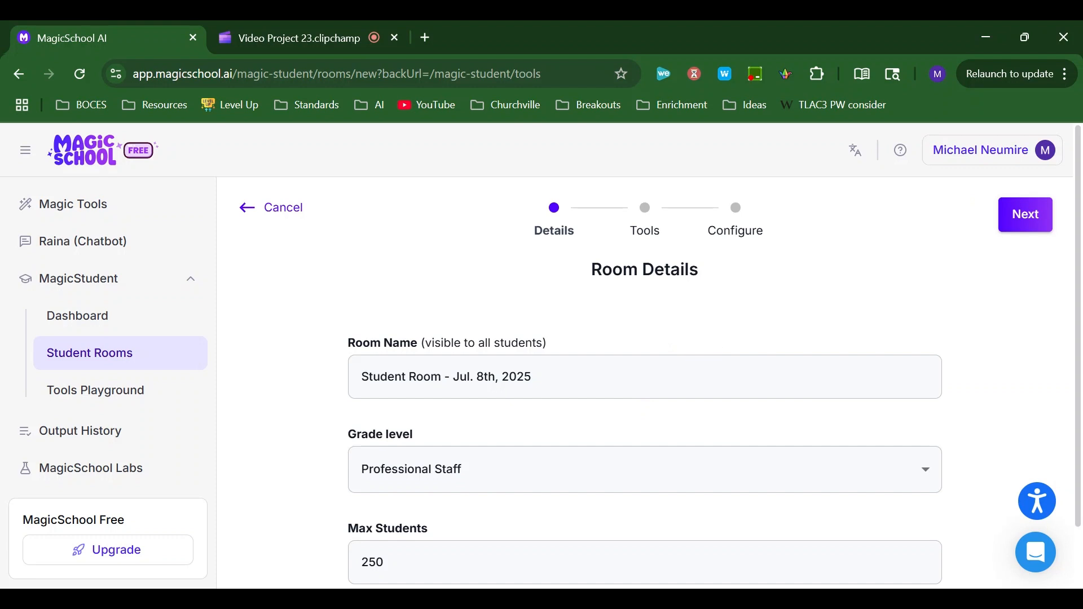
scroll(645, 384, down, 1)
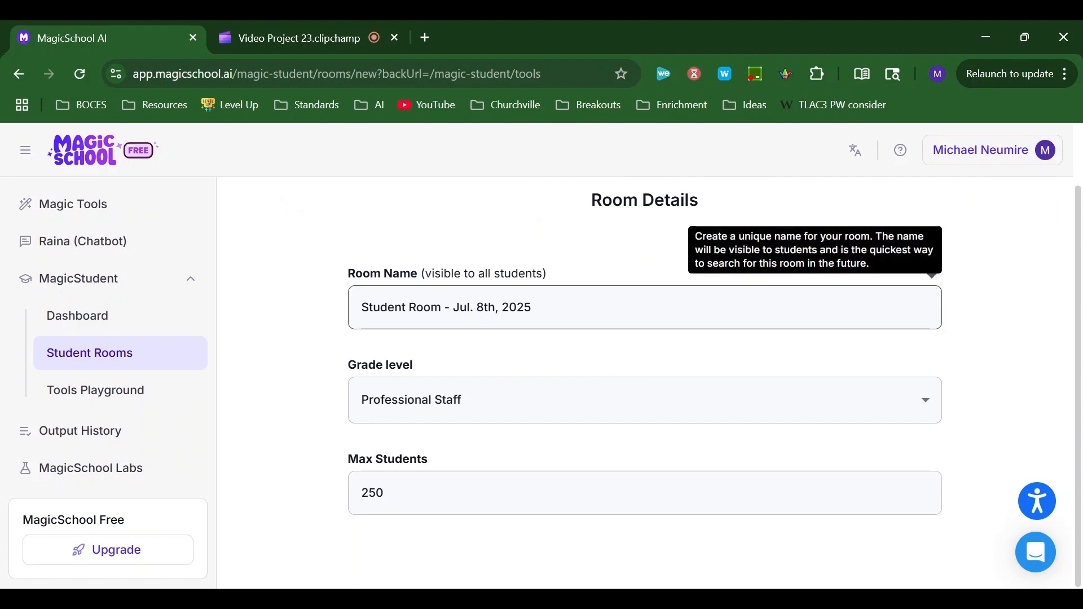
mouse_move(534, 416)
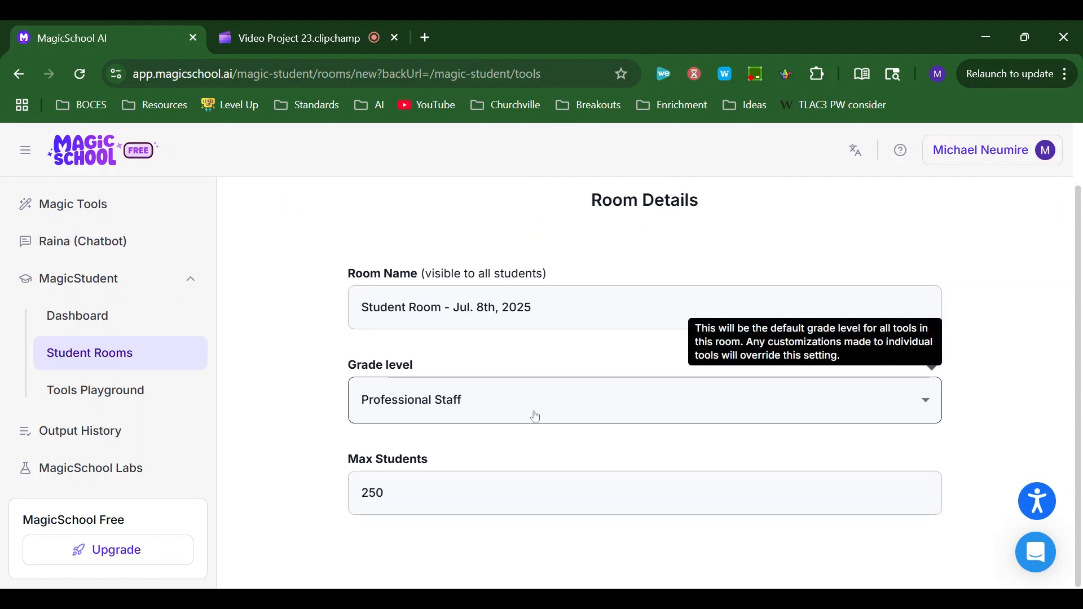
mouse_move(533, 493)
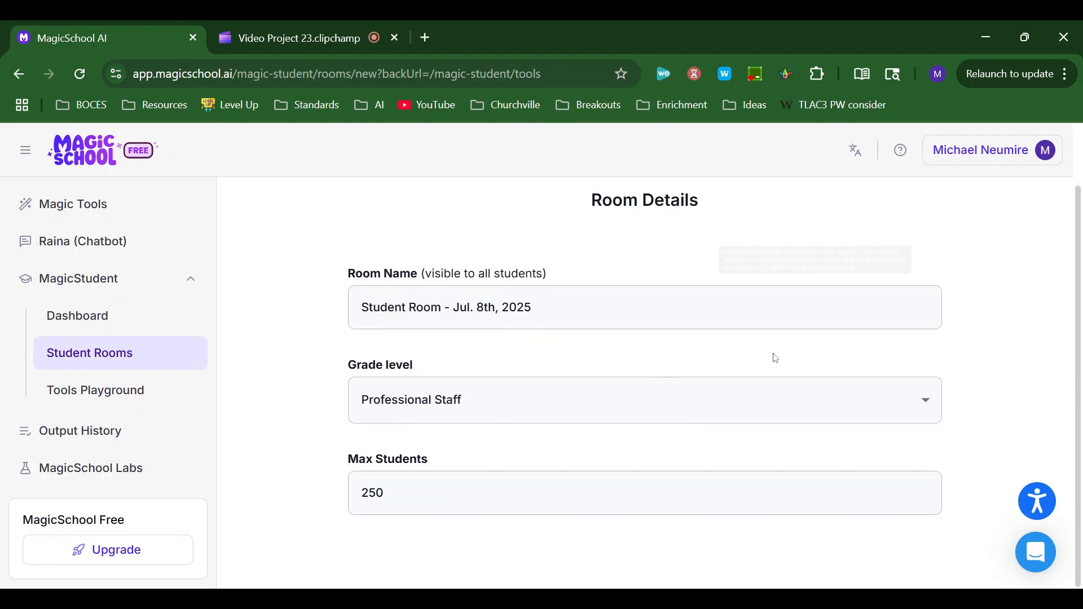
scroll(909, 357, up, 1)
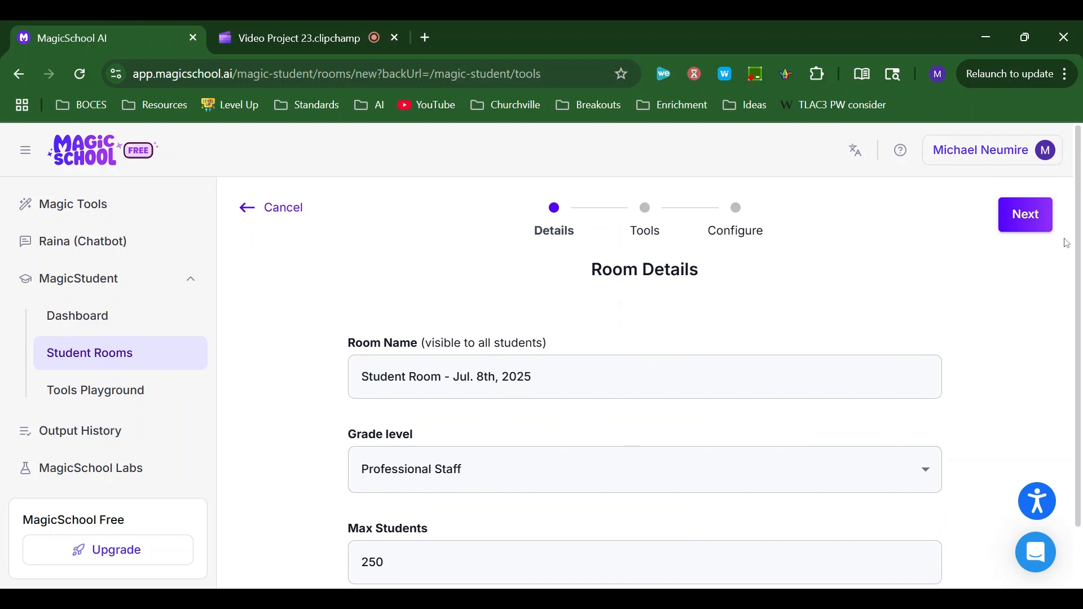
click(1020, 216)
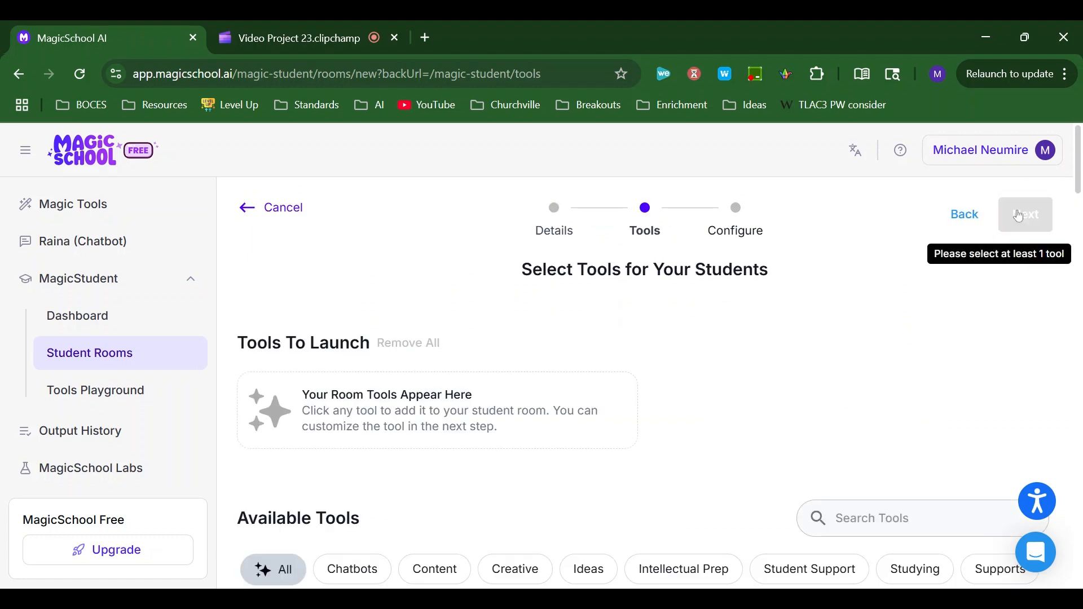
- Add the Study Bot and Math Review tools to the new room's tools to launch
scroll(649, 334, down, 1)
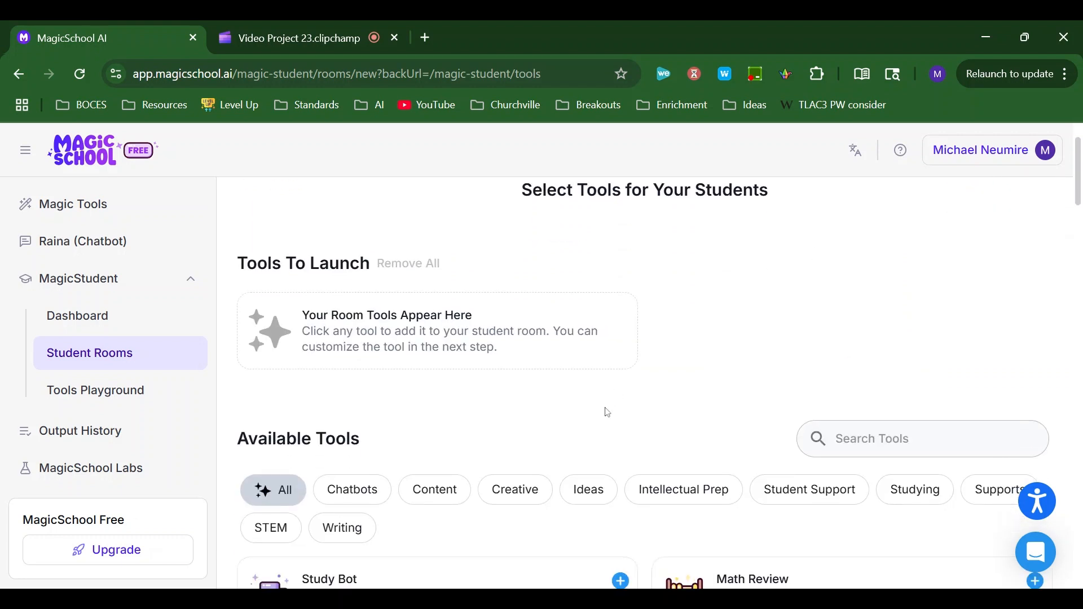
scroll(607, 411, down, 2)
scroll(620, 425, down, 4)
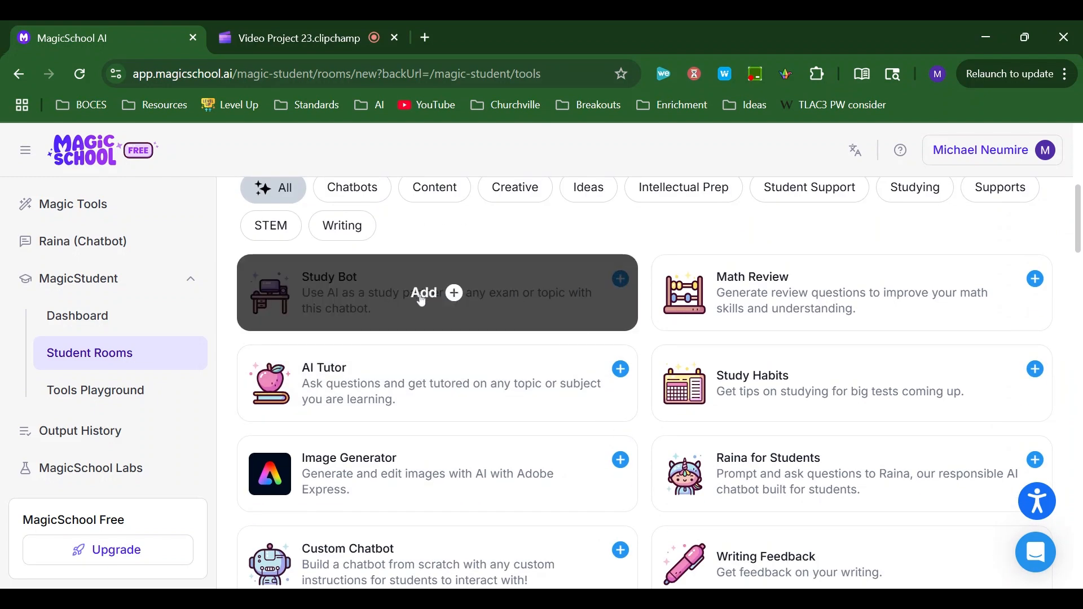
click(423, 296)
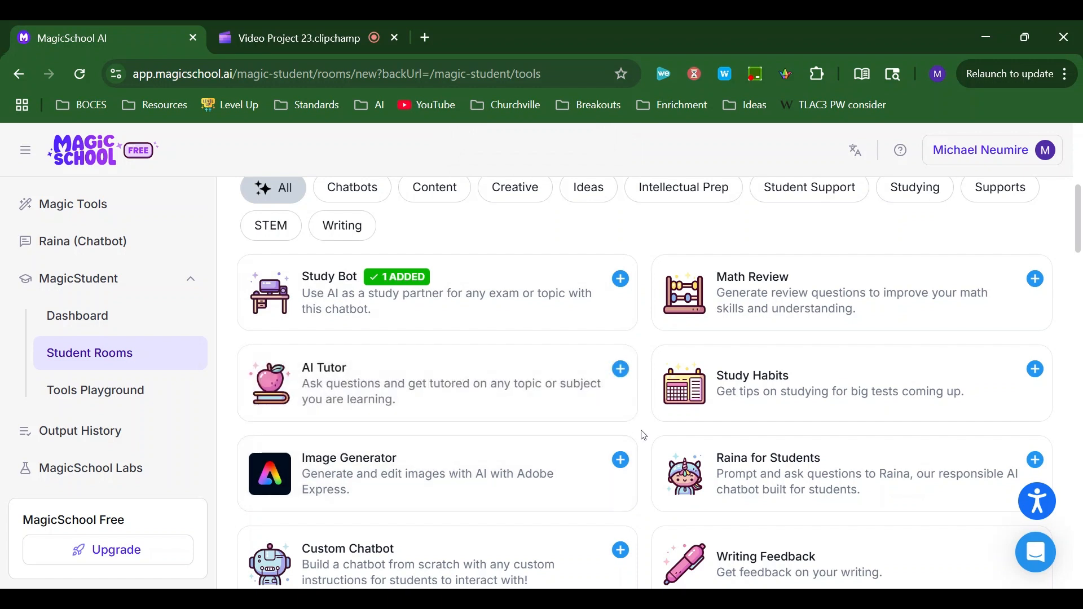
scroll(644, 436, up, 5)
scroll(644, 435, down, 3)
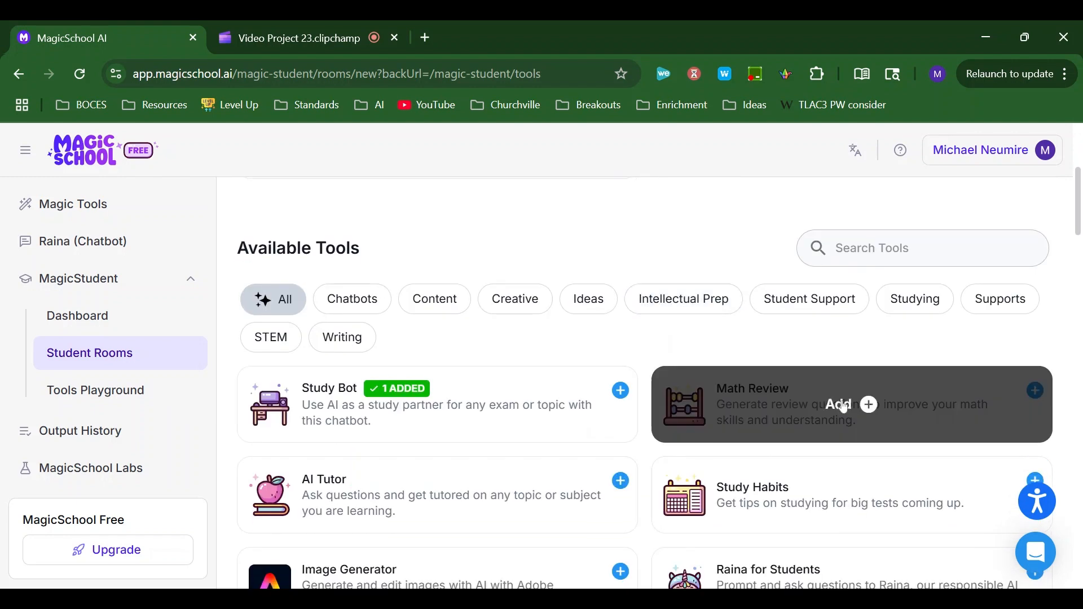
click(844, 406)
scroll(531, 387, up, 4)
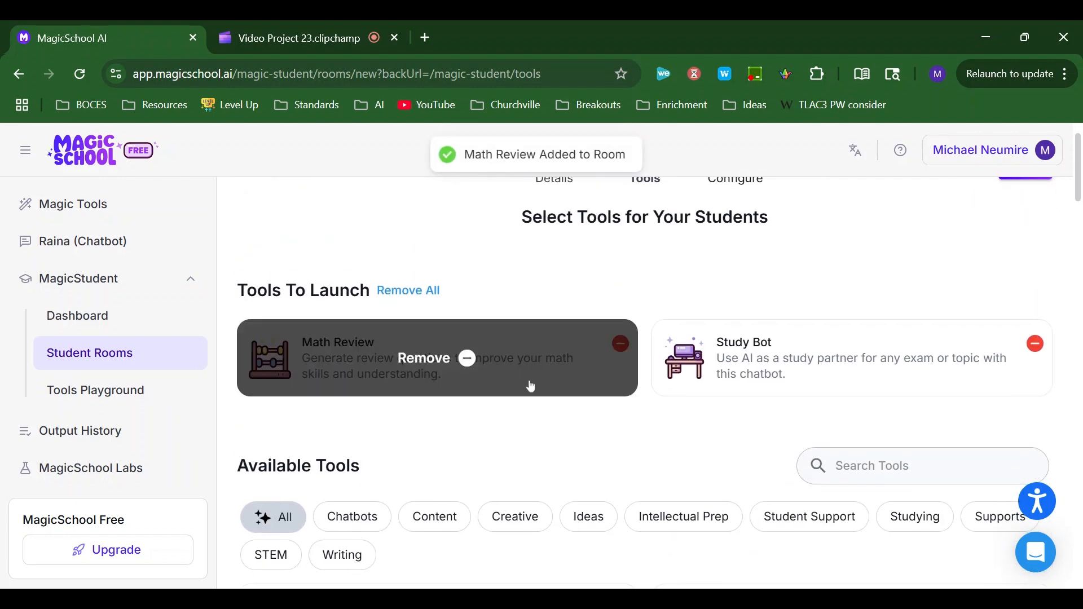
scroll(531, 387, up, 1)
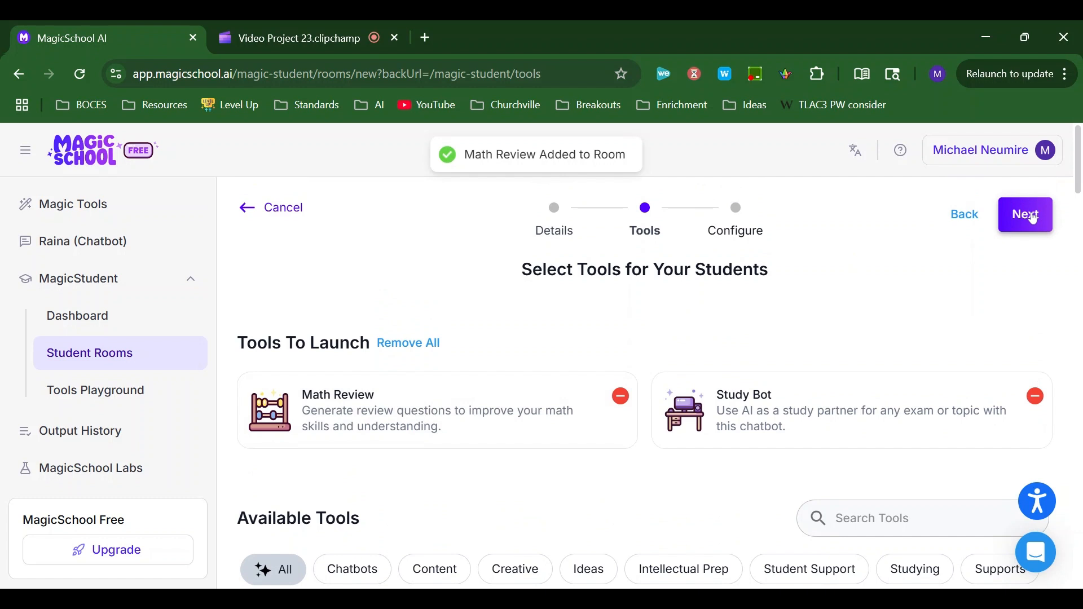
- Proceed to the room's tool configuration stage and open the Study Bot for customization
click(1035, 219)
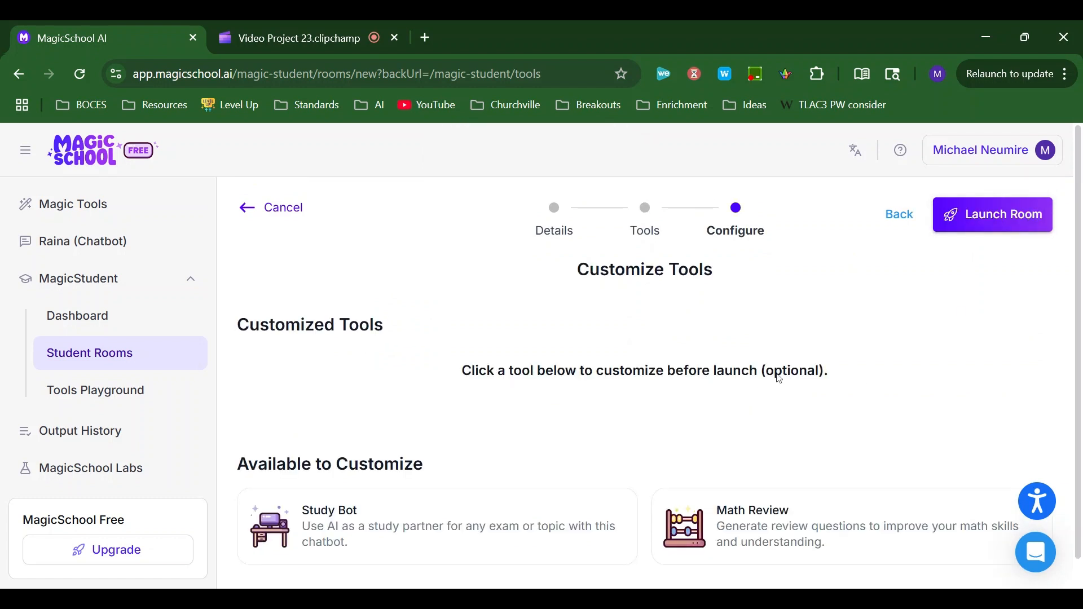
scroll(777, 375, down, 1)
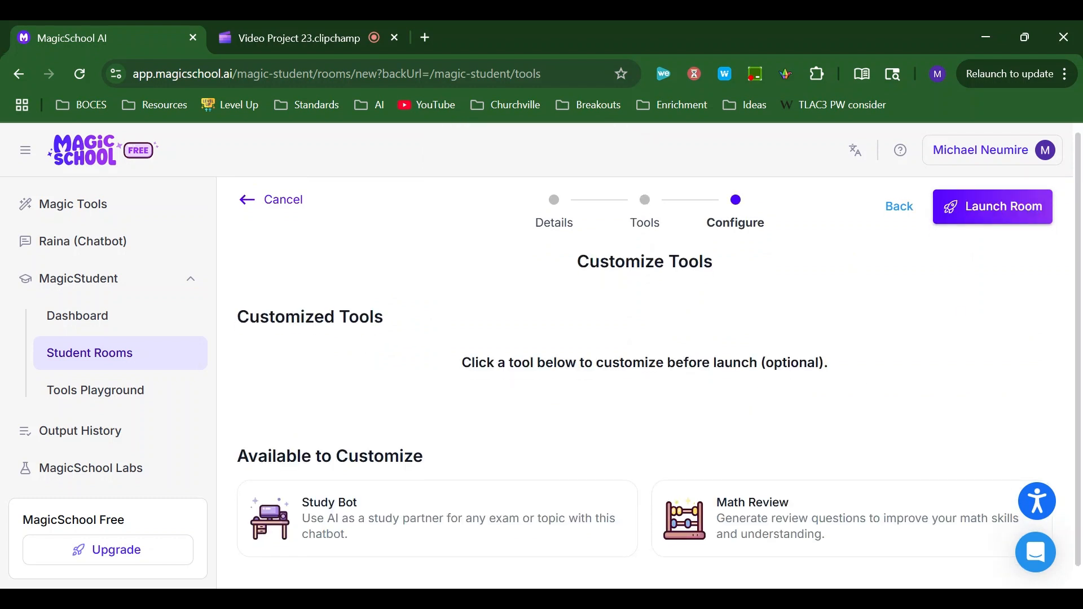
scroll(645, 384, down, 1)
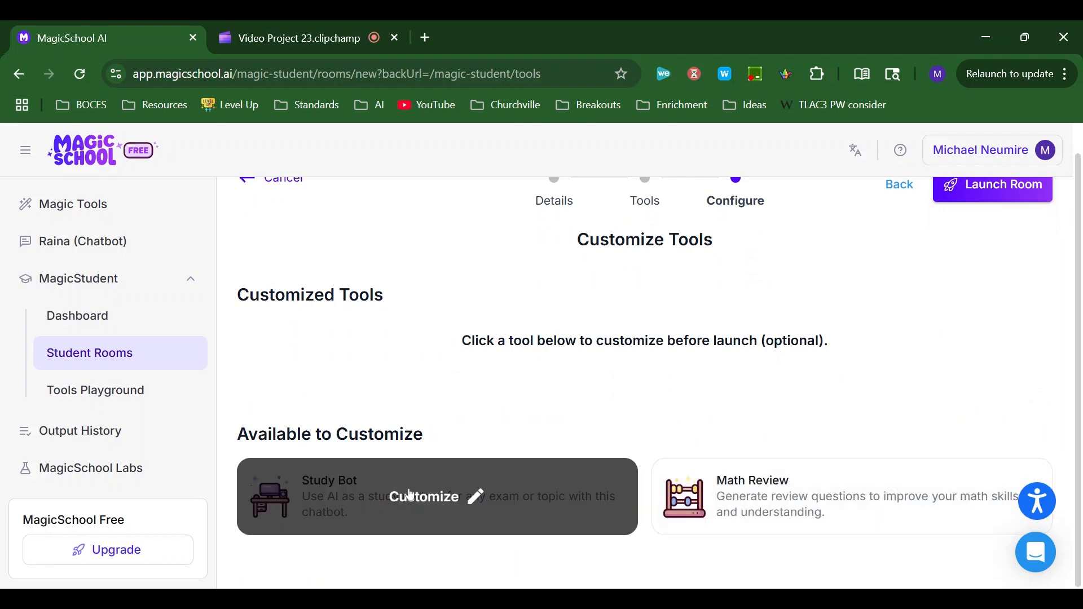
click(414, 496)
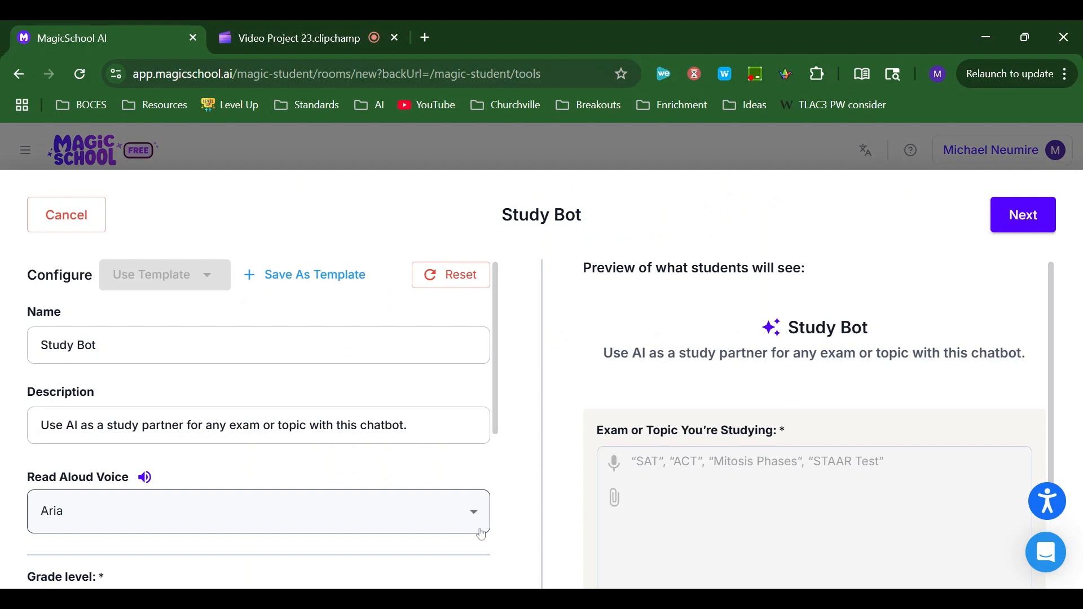
- Review the Study Bot's name, description, voice, grade level and topic settings, and save the customization with its defaults
scroll(481, 535, down, 3)
scroll(482, 535, down, 2)
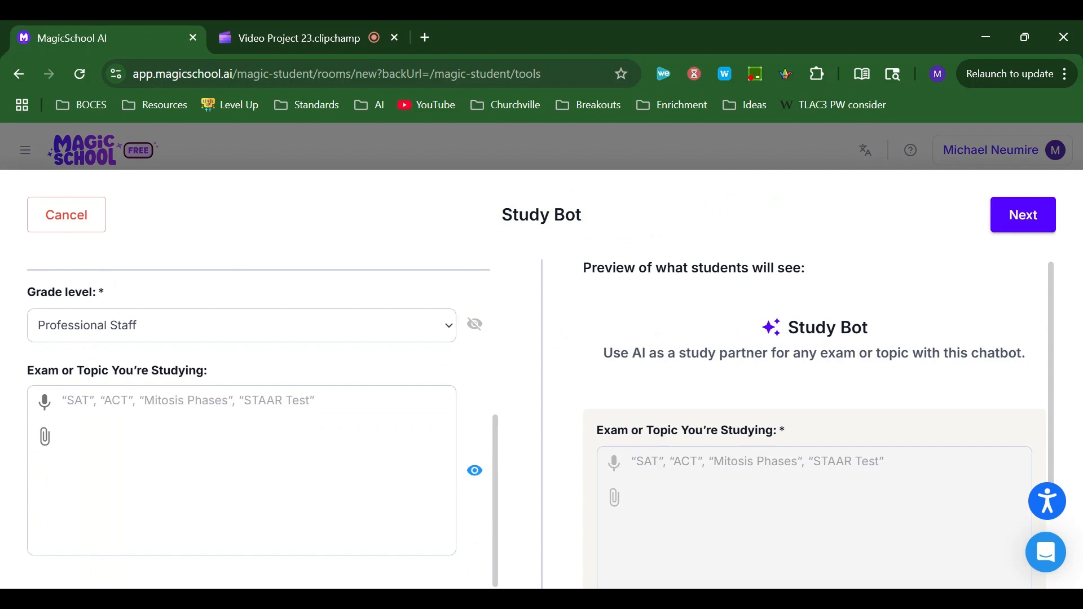
scroll(259, 424, up, 5)
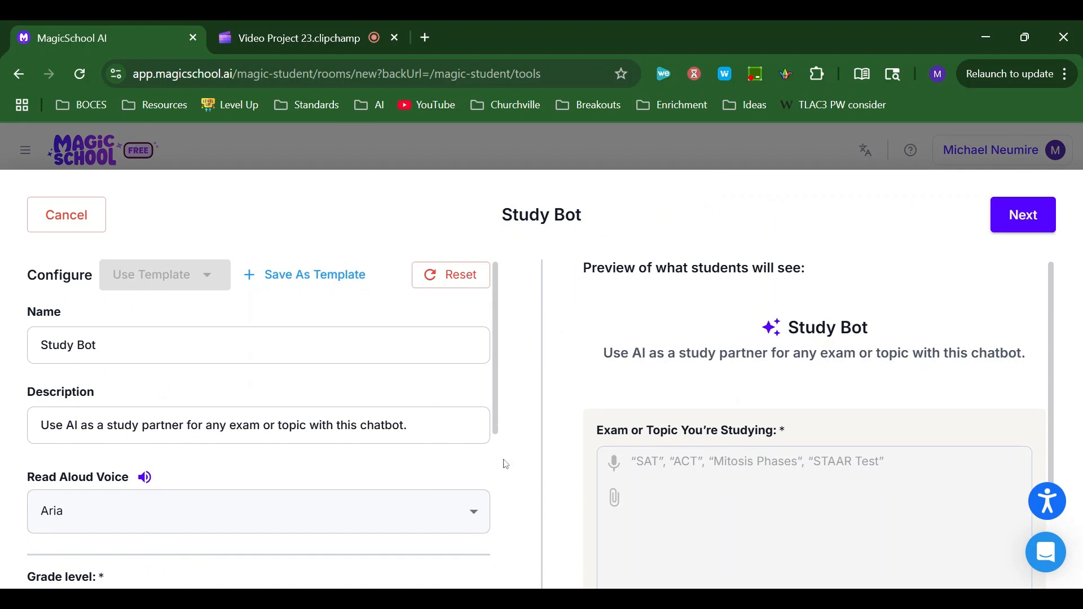
click(1024, 219)
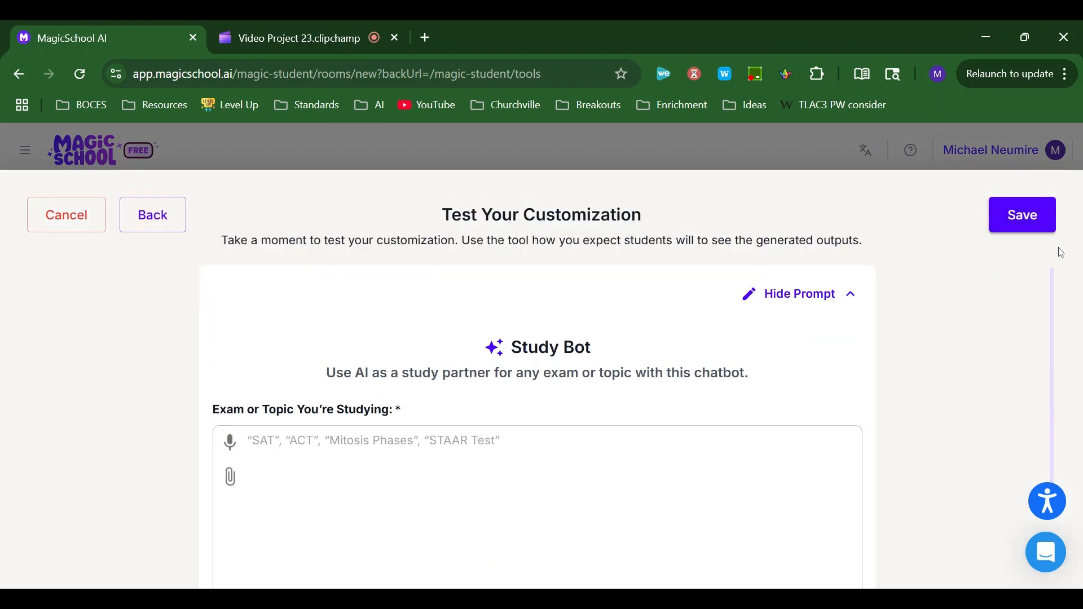
click(1030, 225)
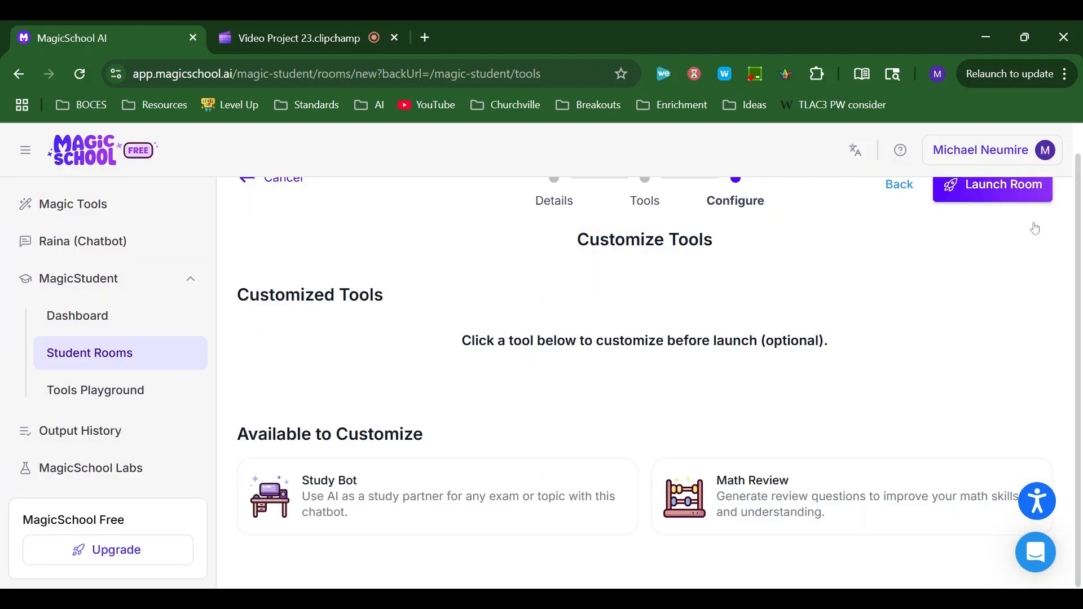
- Launch the new student room and copy its join URL for sharing with students
scroll(861, 333, down, 1)
scroll(807, 350, up, 1)
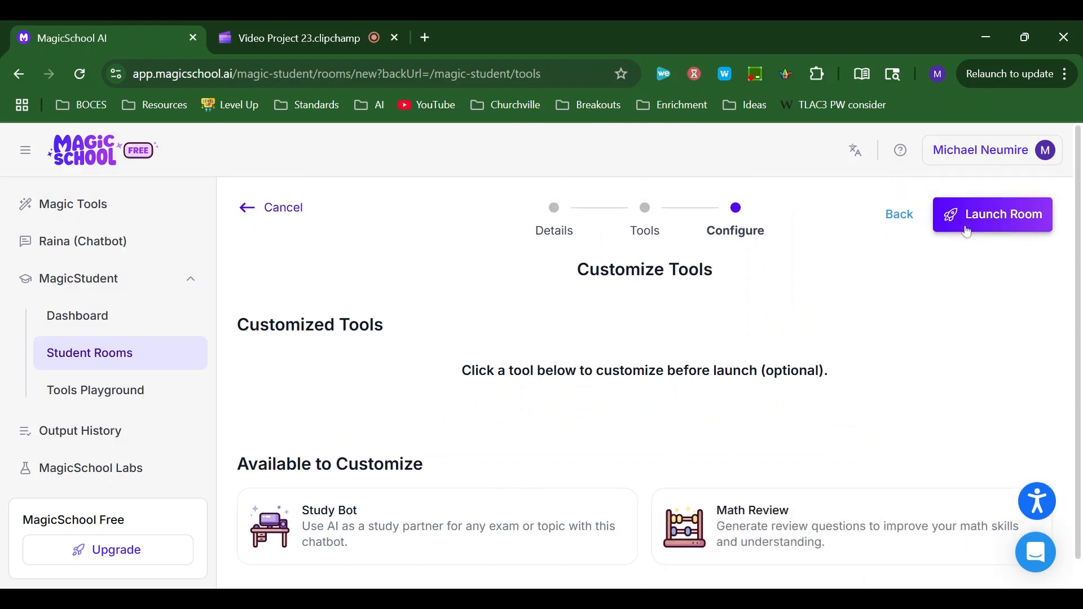
click(994, 228)
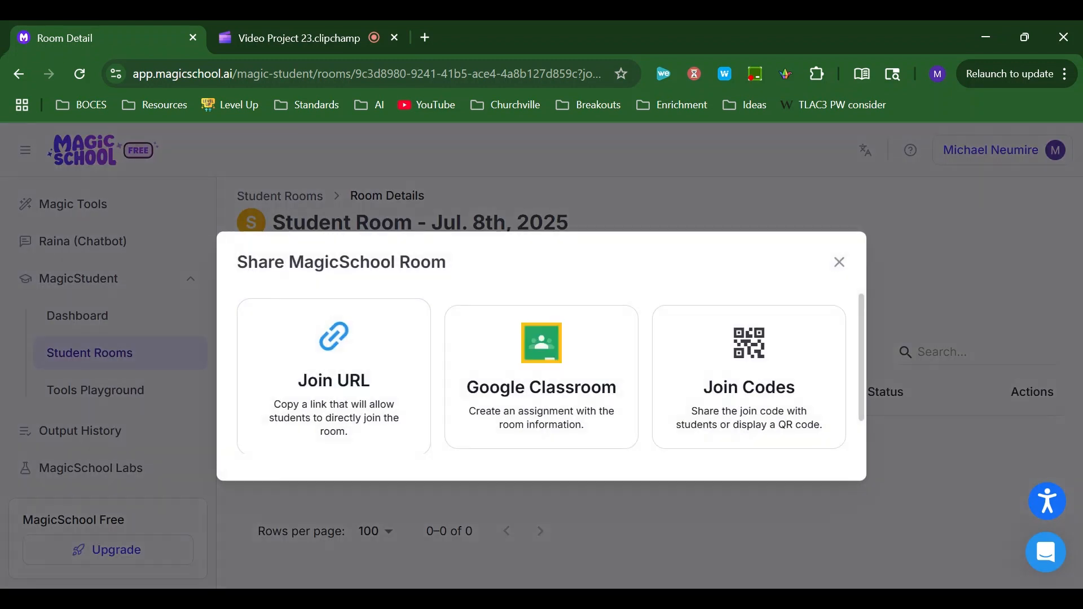
click(342, 383)
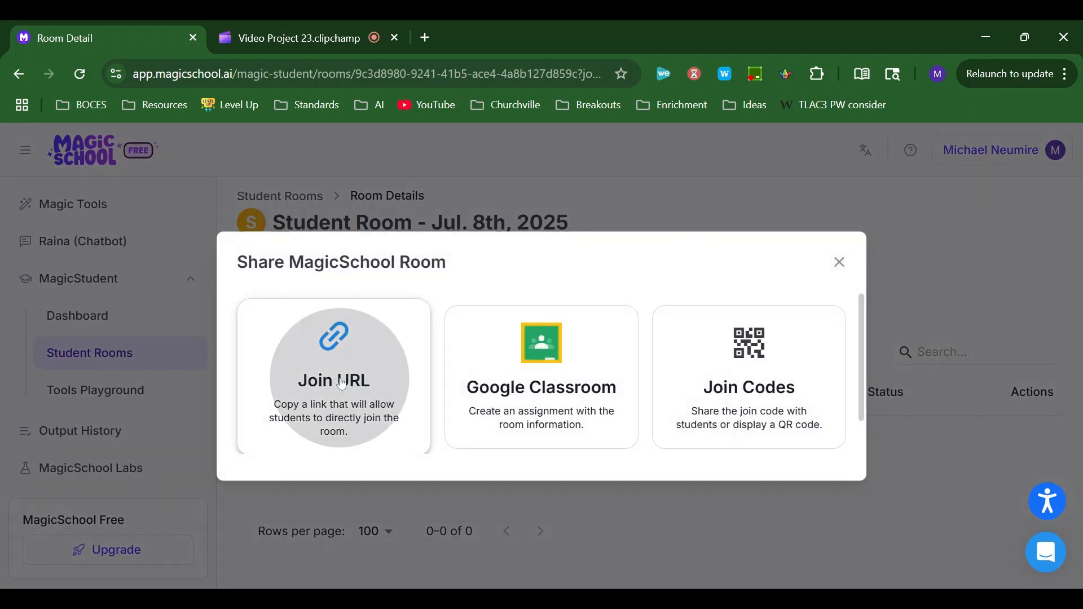
click(737, 449)
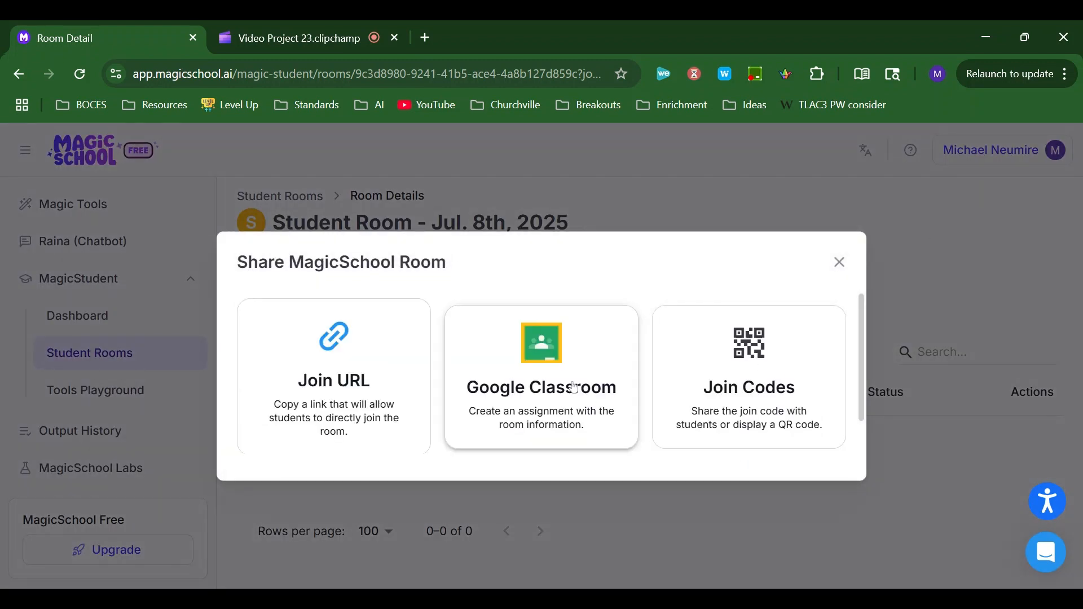